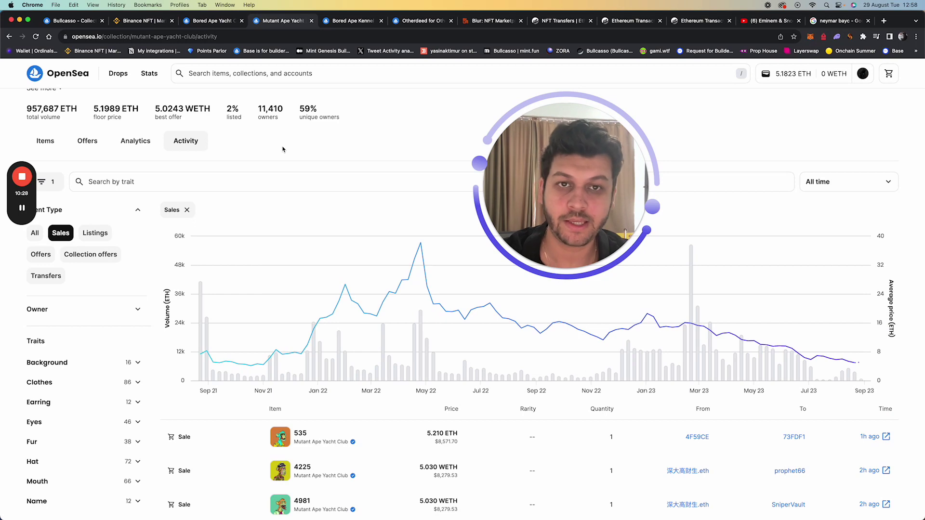
Switch to the Blur marketplace and open the MutantApeYachtClub collection from the Top collections ranking
left_click(494, 22)
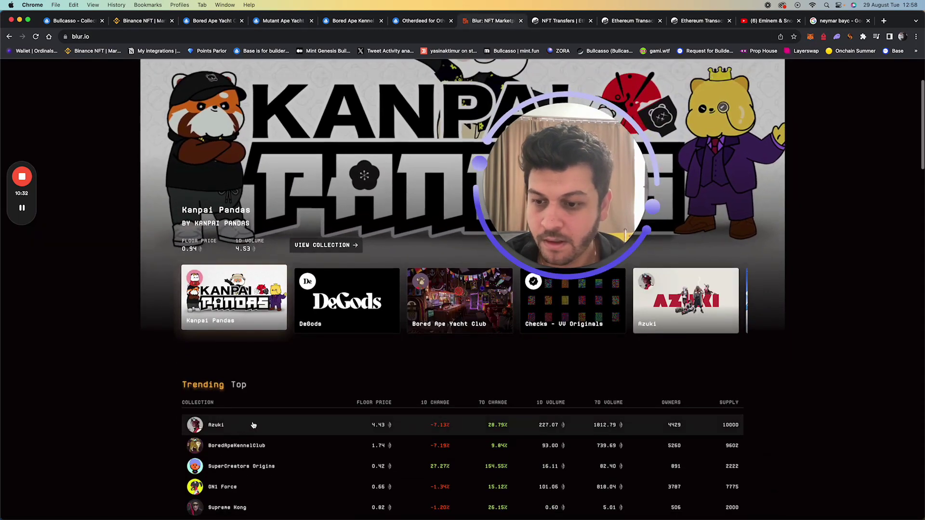
left_click(809, 37)
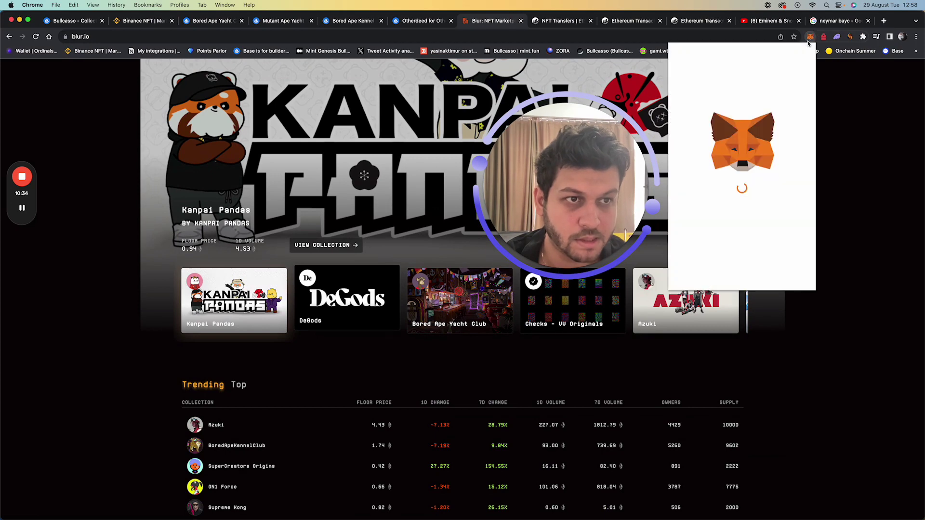
left_click(74, 263)
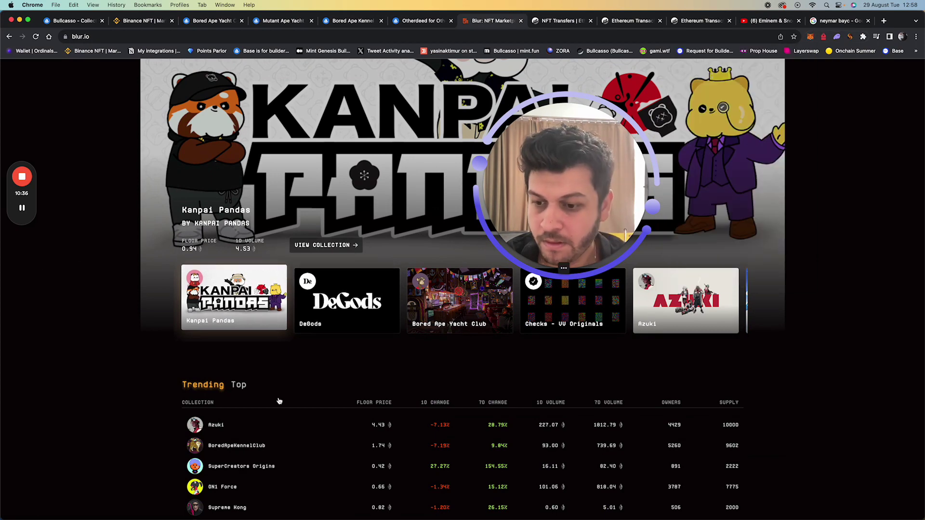
left_click(244, 389)
left_click(285, 407)
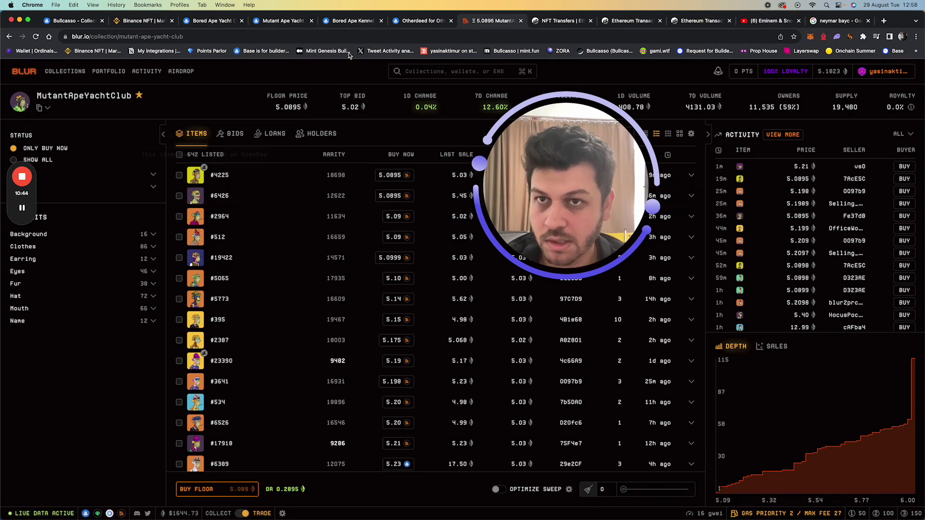
Check the Mutant Ape Yacht Club listings at floor price on OpenSea against those on Blur
left_click(284, 22)
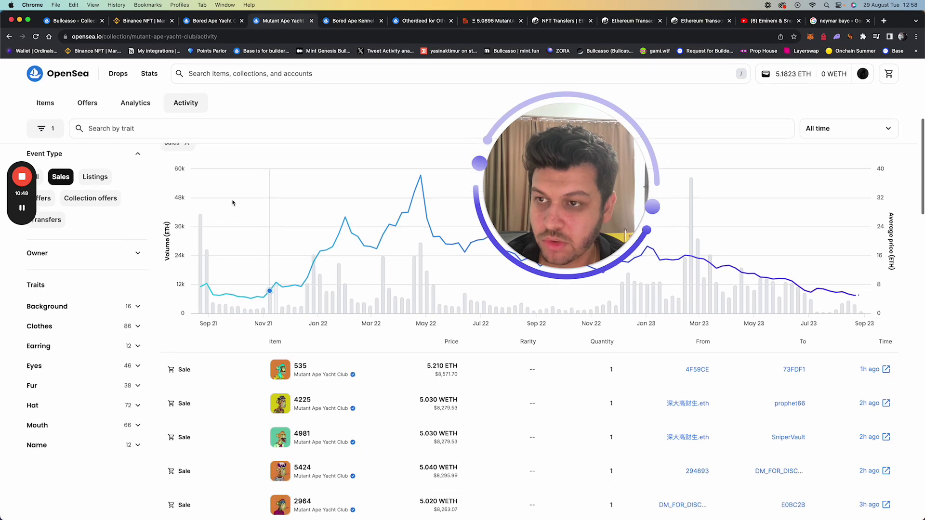
scroll(63, 237, "up", 3)
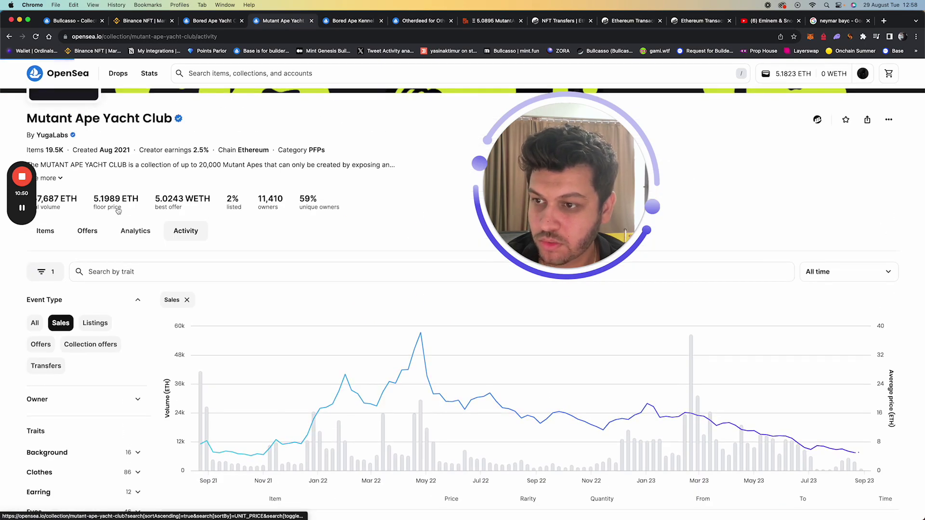
left_click(99, 206)
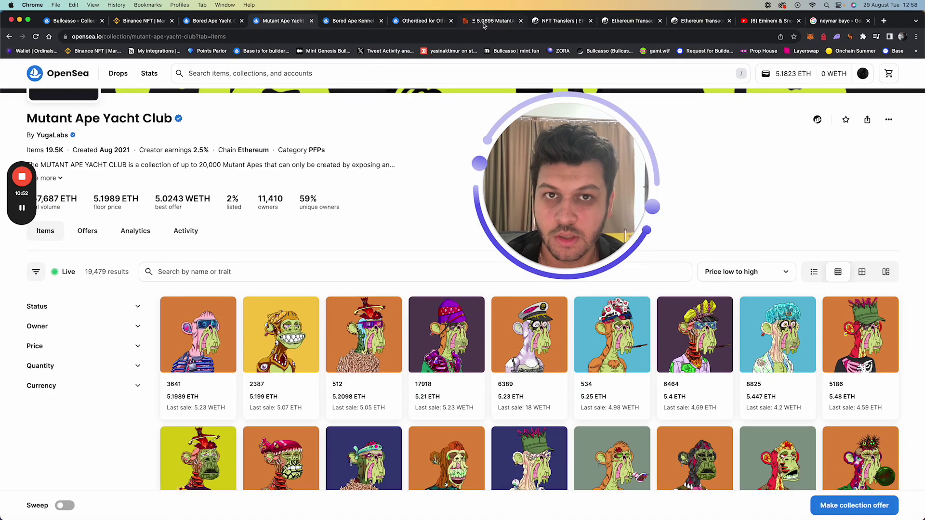
left_click(487, 21)
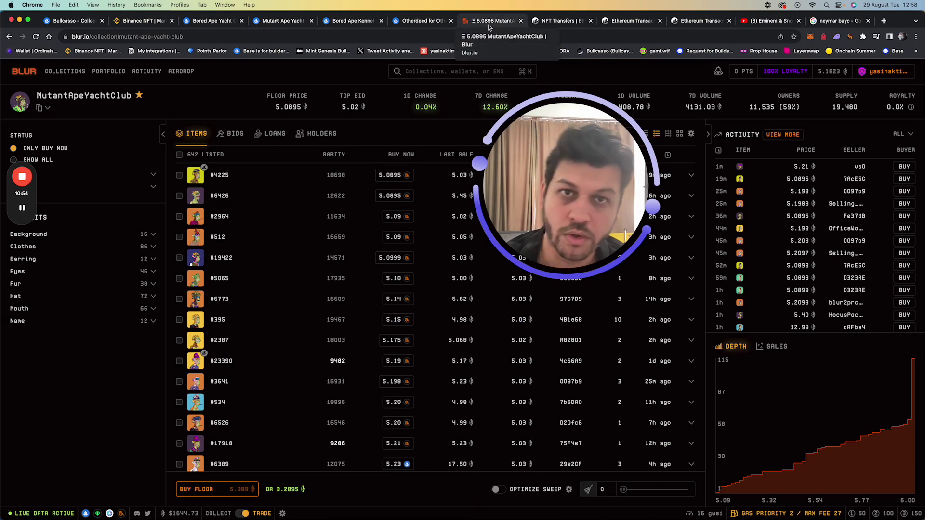
Buy MutantApeYachtClub #512 for 5.09 ETH on Blur and approve the purchase in the MetaMask wallet
mouse_move(205, 171)
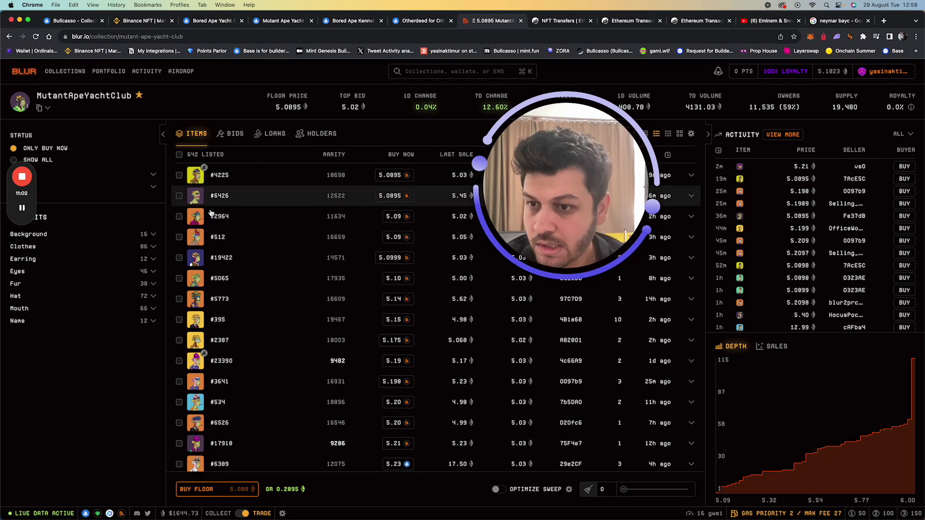
mouse_move(200, 240)
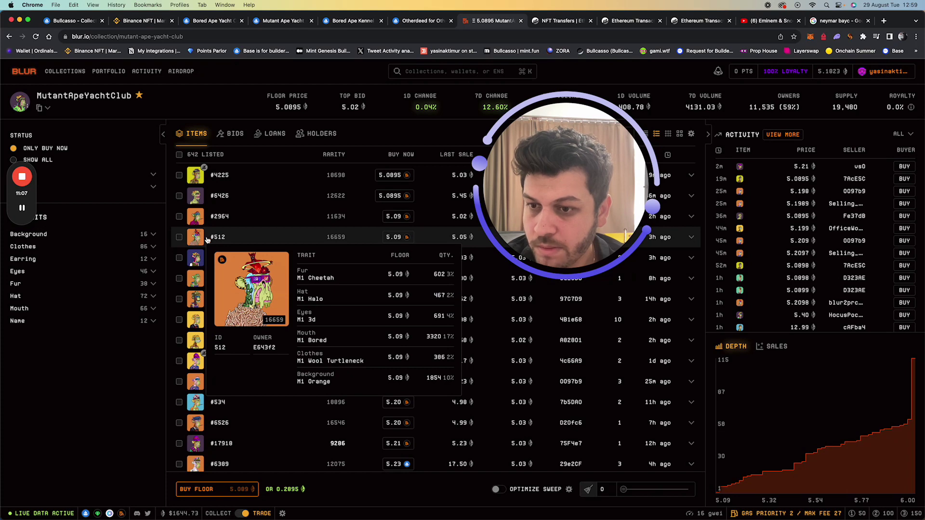
left_click(179, 237)
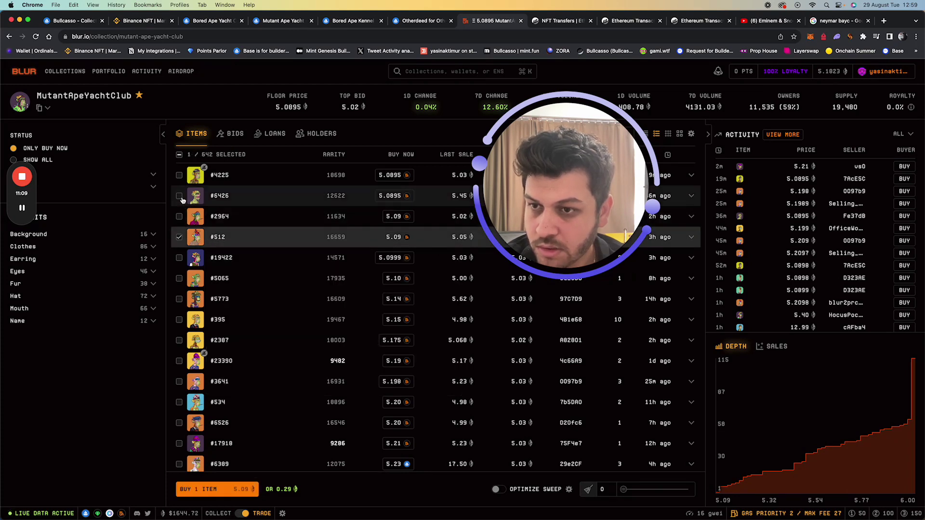
left_click(250, 487)
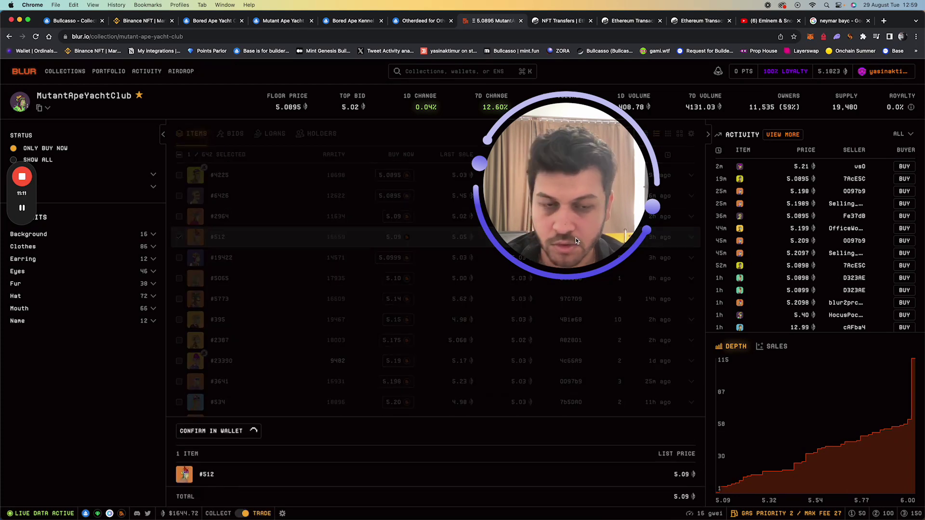
left_click_drag(582, 184, 441, 183)
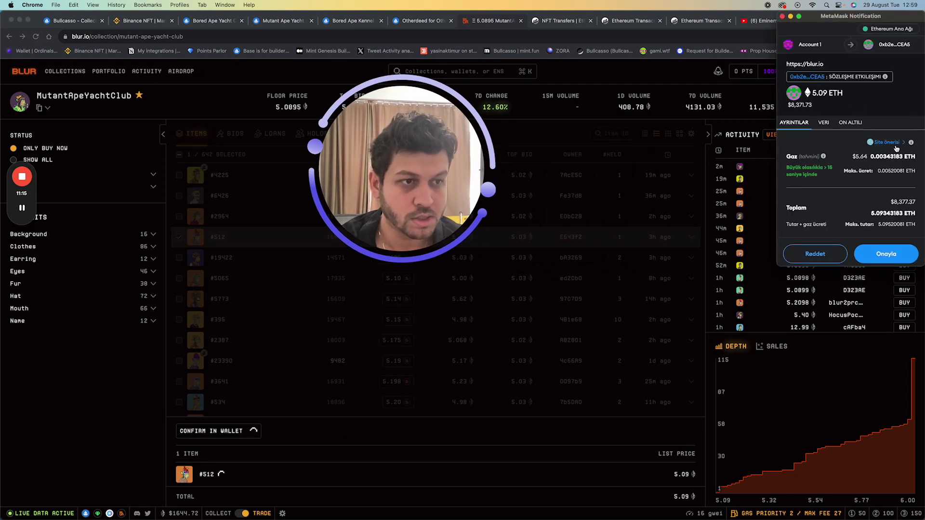
left_click(891, 254)
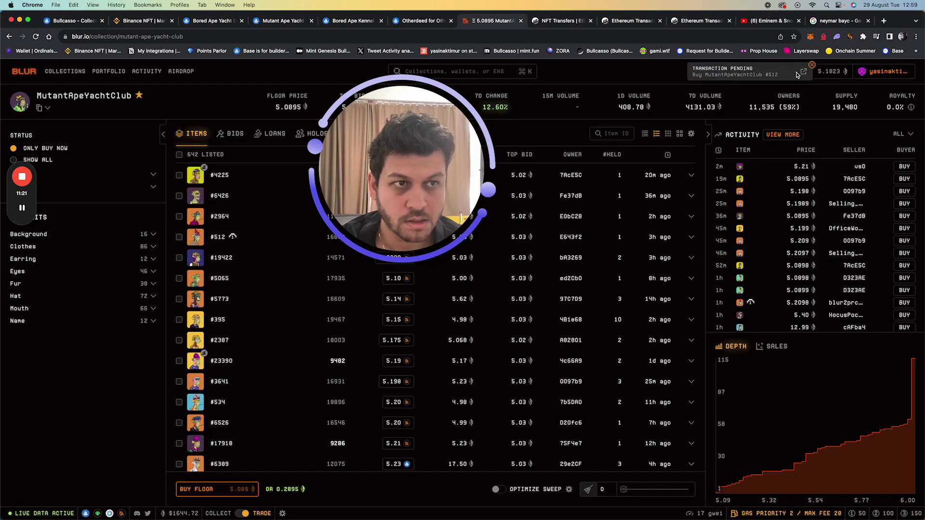
Review the purchase transaction on Etherscan and view the page of the bought NFT #512
left_click(803, 73)
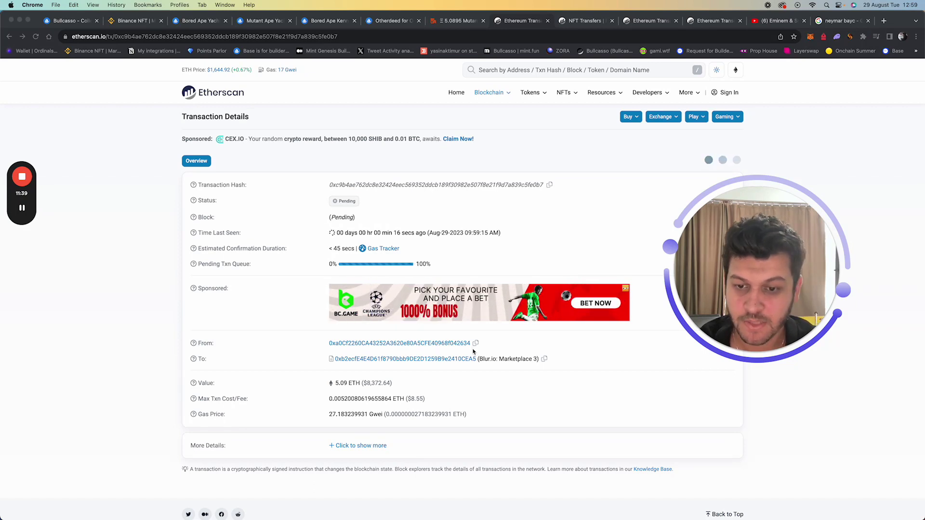
double_click(378, 382)
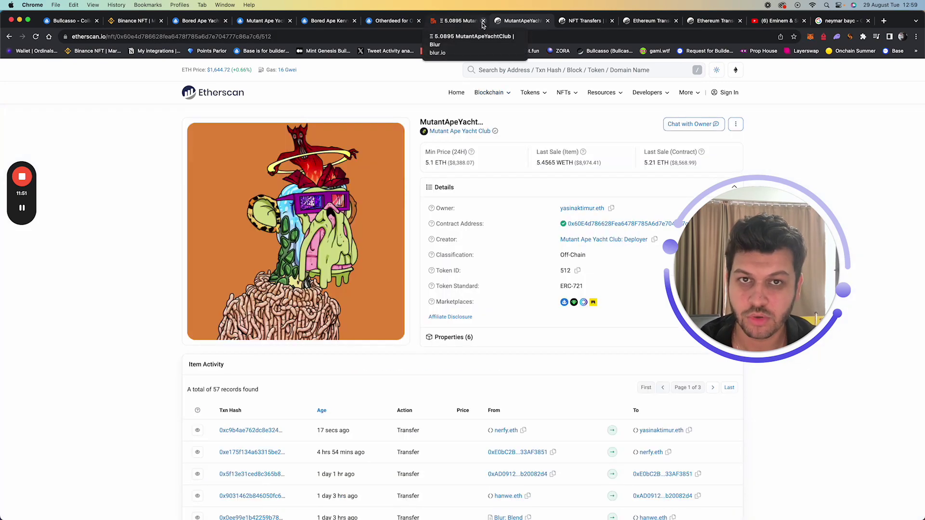
Close the Blur, OpenSea collection, Ethereum transaction, YouTube and neymar bayc search tabs, and switch to the Binance NFT staking page
left_click(483, 21)
left_click(418, 21)
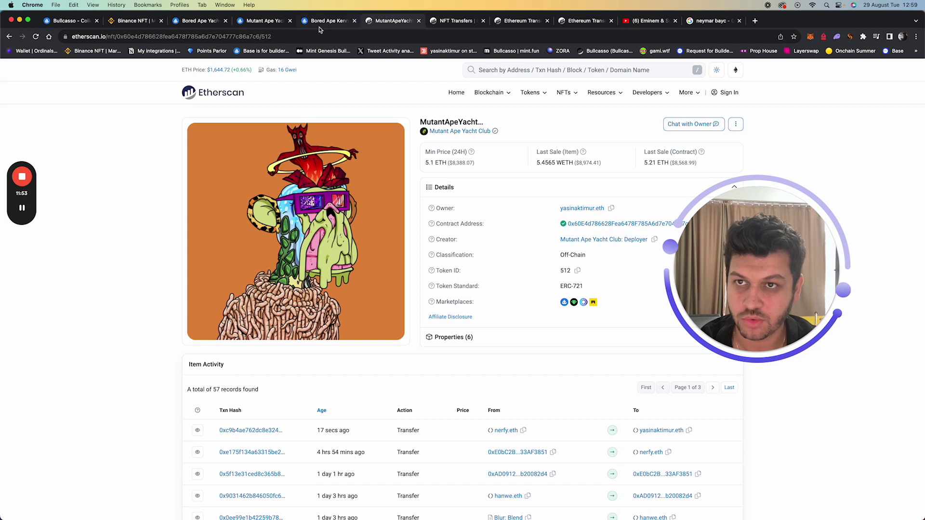
left_click(354, 21)
left_click(226, 21)
left_click(226, 21)
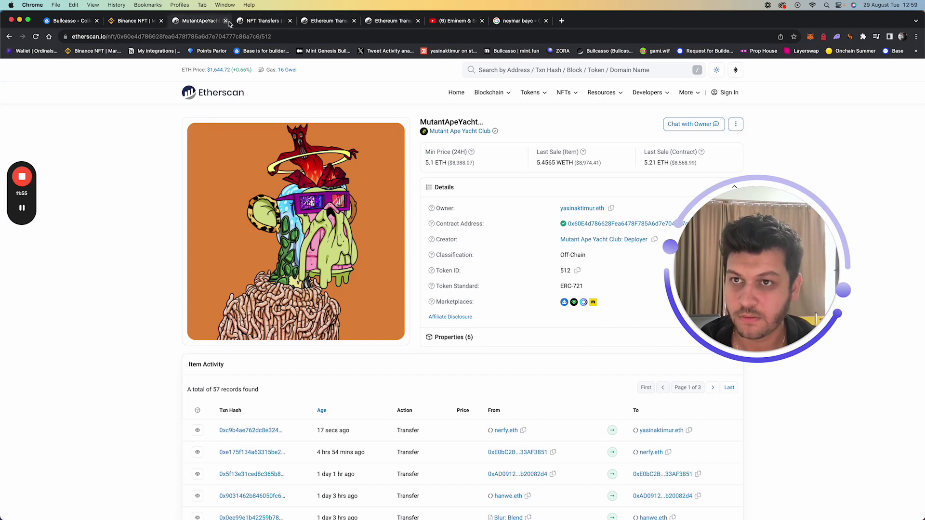
left_click(354, 21)
left_click(355, 21)
left_click(355, 21)
left_click(203, 22)
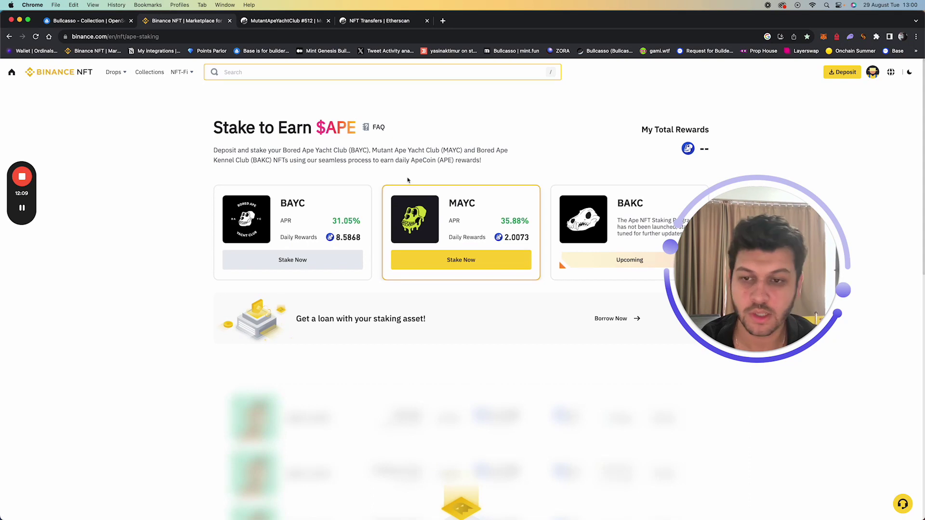
Examine the BAYC, MAYC and BAKC staking offers and check which MAYC NFTs are available to stake
left_click(313, 207)
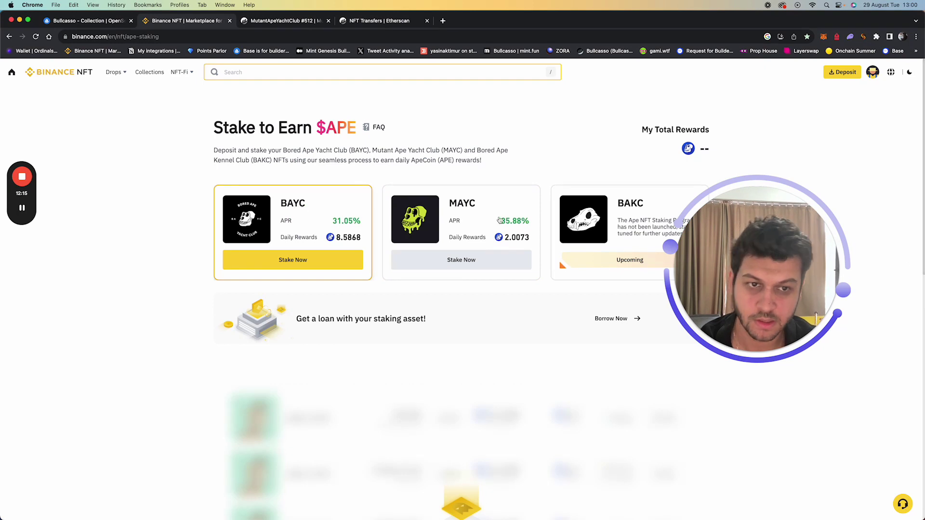
left_click(476, 212)
left_click_drag(732, 259, 756, 292)
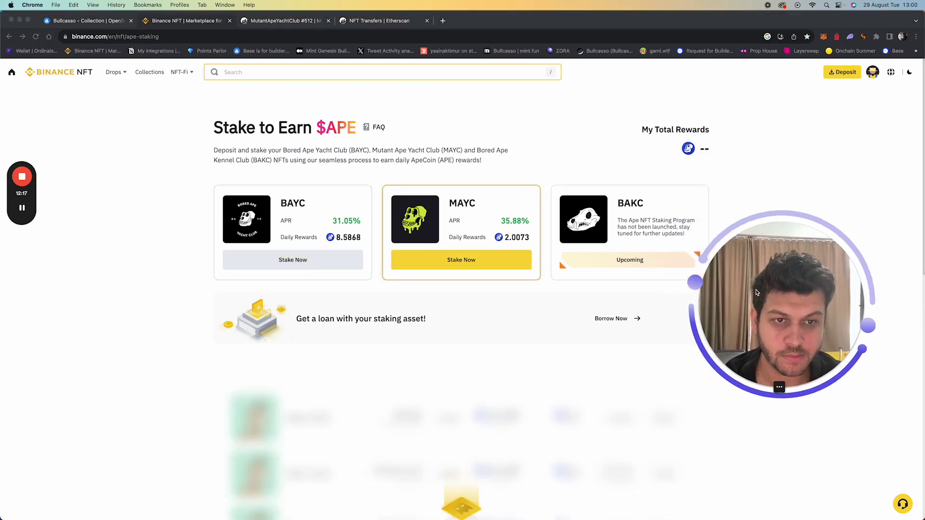
left_click(636, 219)
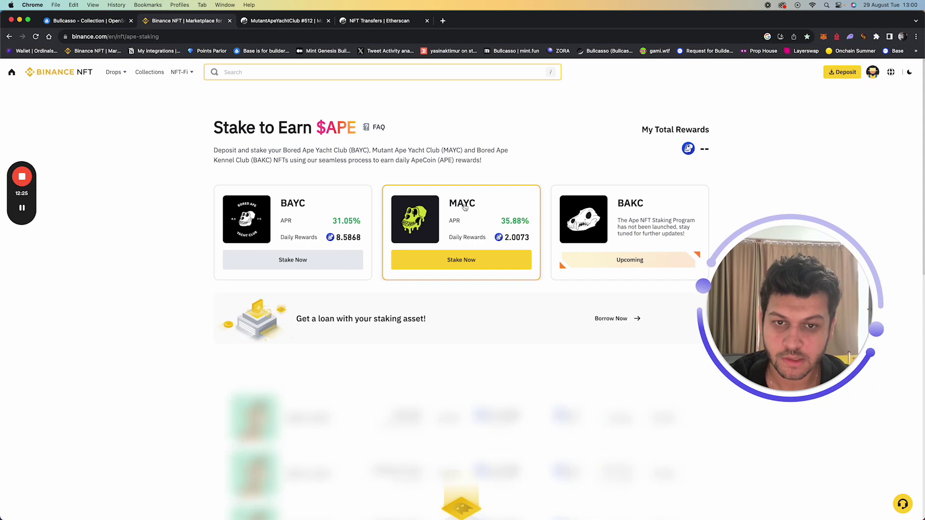
left_click(459, 260)
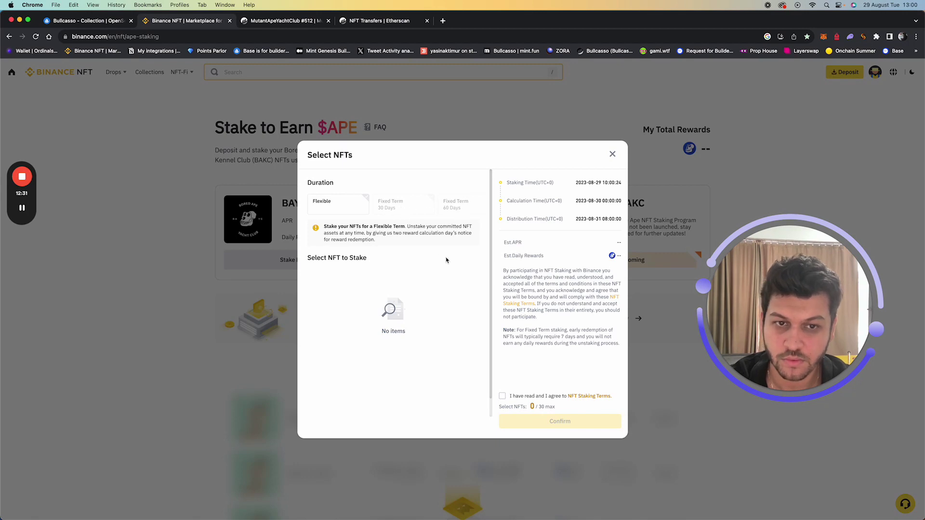
left_click(612, 154)
Connect the MetaMask wallet on ETH for an NFT deposit and submit Mutant Ape Yacht Club #512 for depositing
left_click(842, 72)
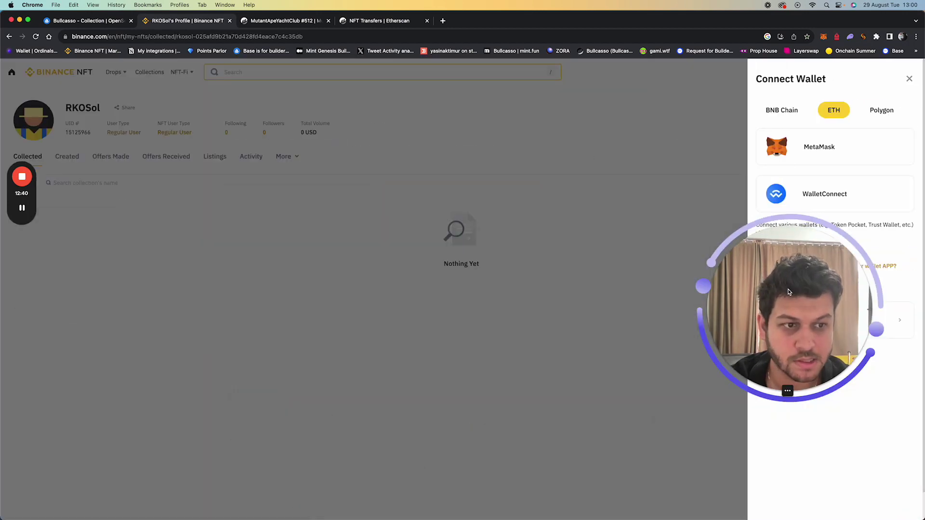
left_click_drag(789, 291, 482, 260)
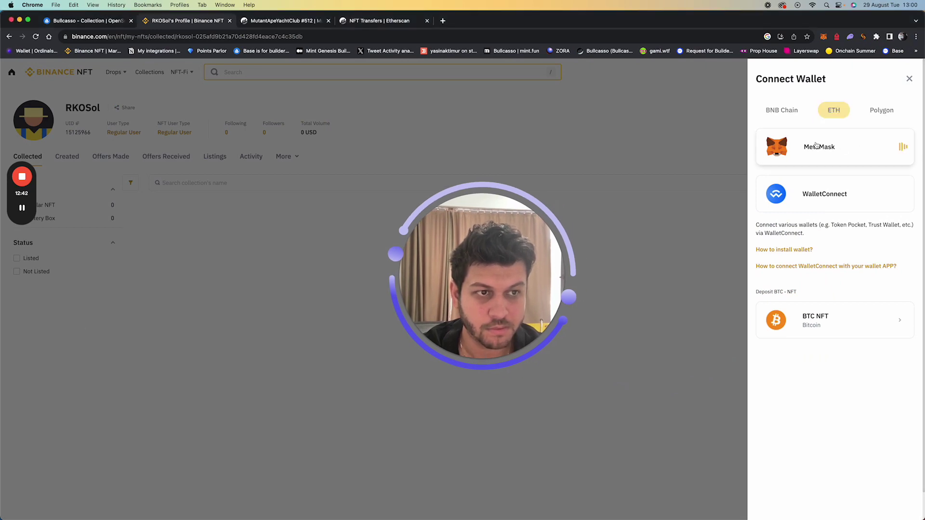
left_click(815, 146)
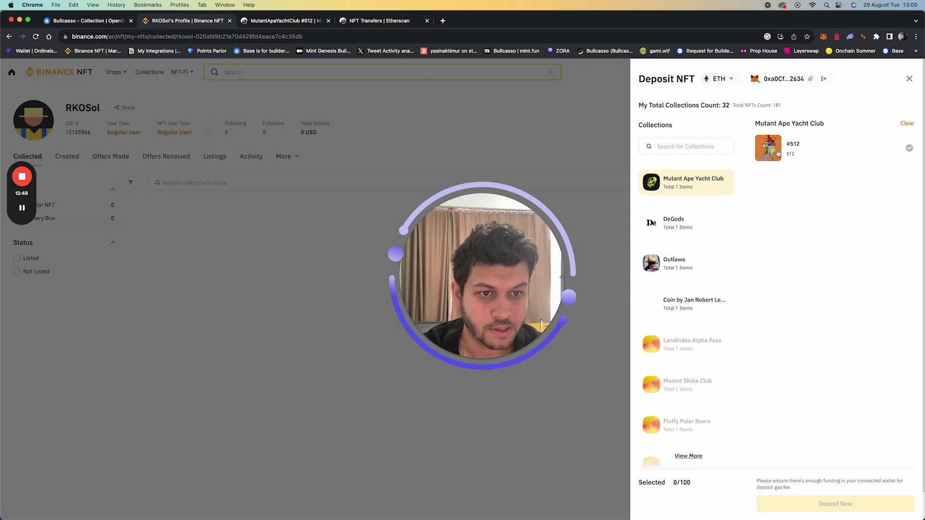
left_click(909, 148)
left_click(834, 504)
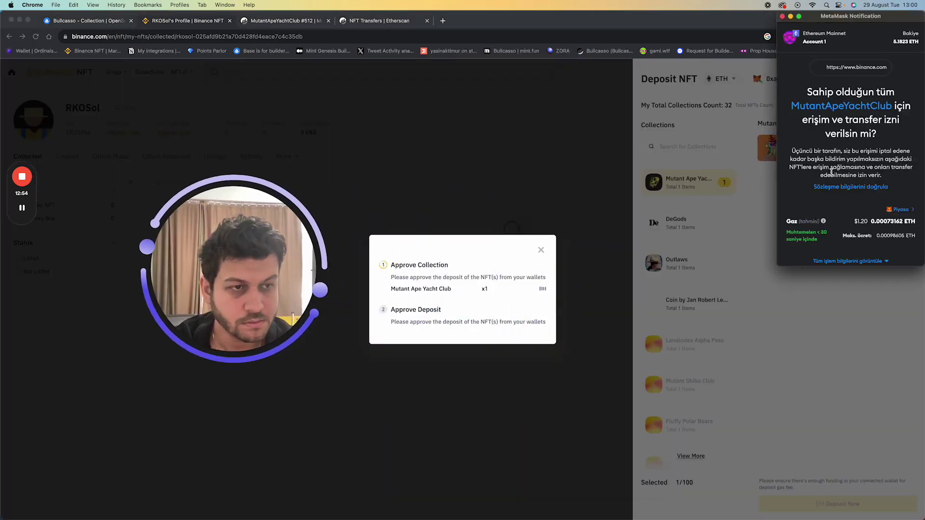
Approve the Mutant Ape Yacht Club collection access and the deposit transaction in MetaMask, and open the deposit history
left_click(888, 250)
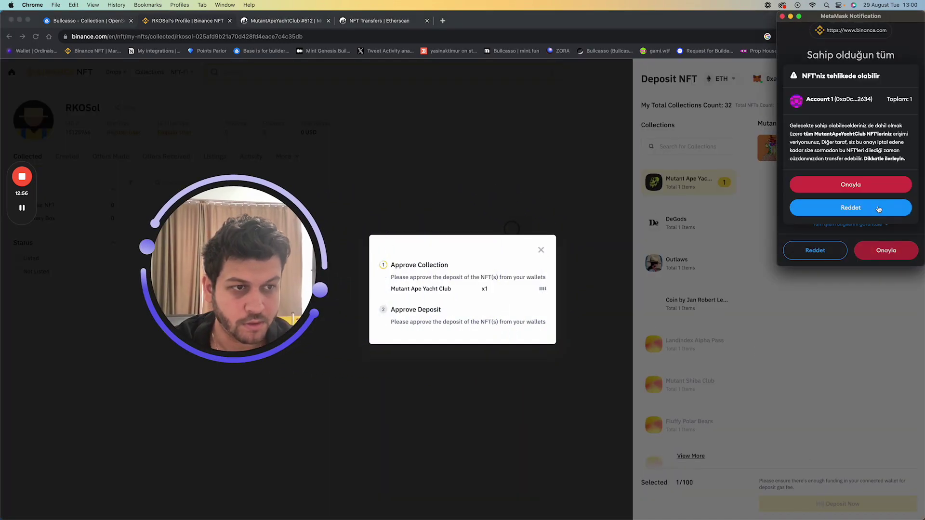
left_click(851, 184)
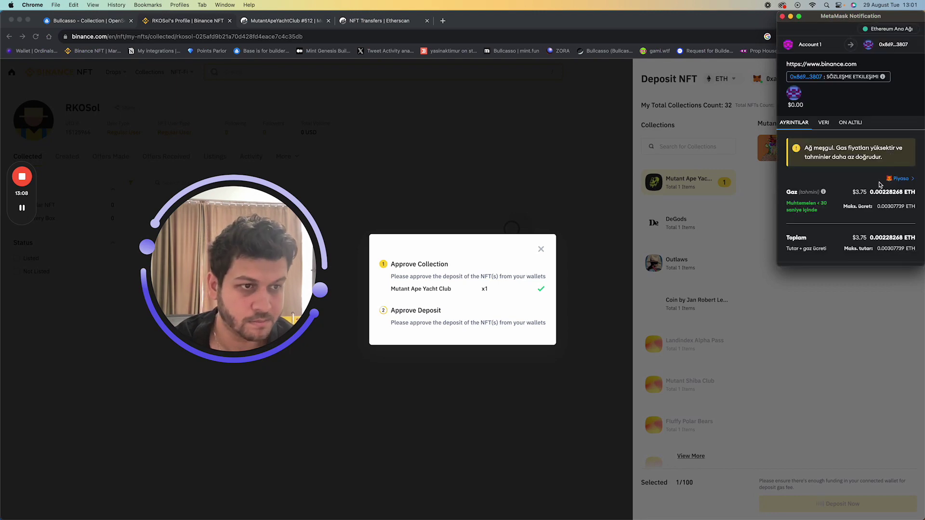
left_click(884, 249)
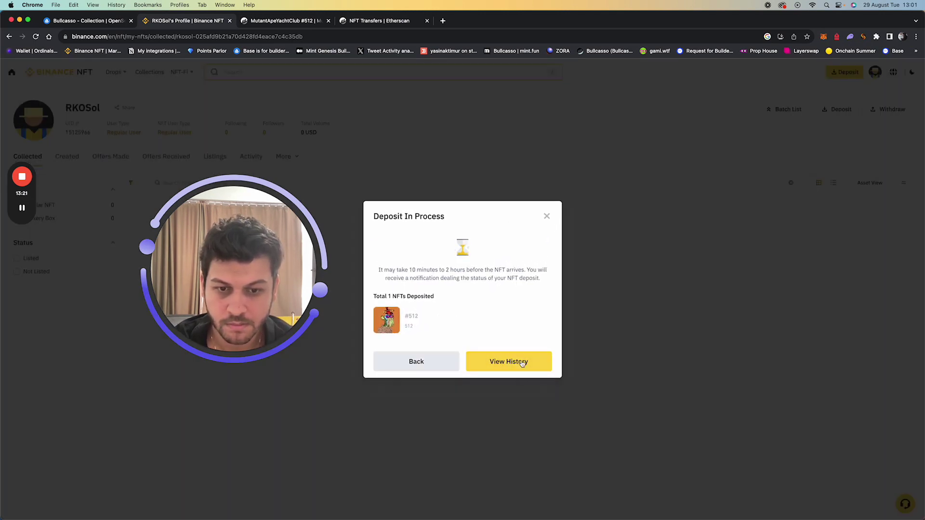
left_click(519, 364)
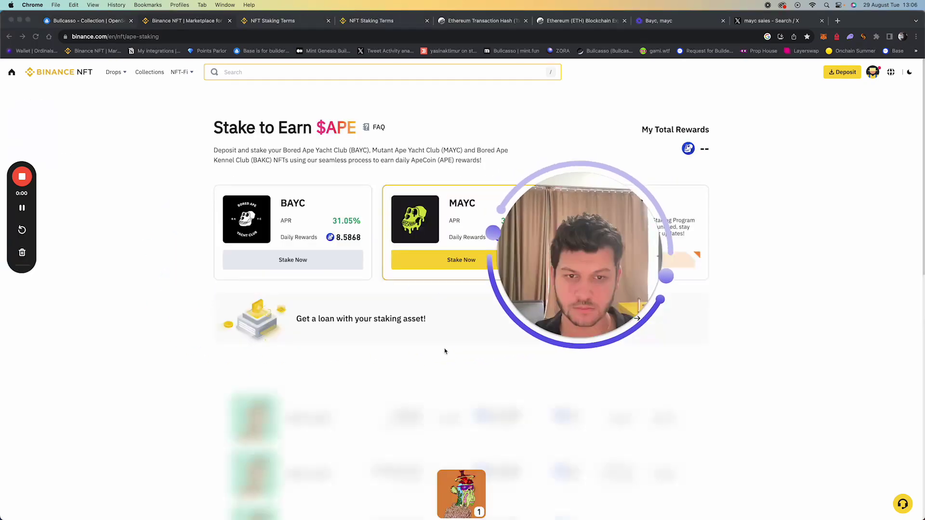
Stake MutantApeYachtClub #512 in the MAYC pool for the Flexible duration, agreeing to the NFT Staking Terms and confirming
left_click_drag(547, 272, 619, 257)
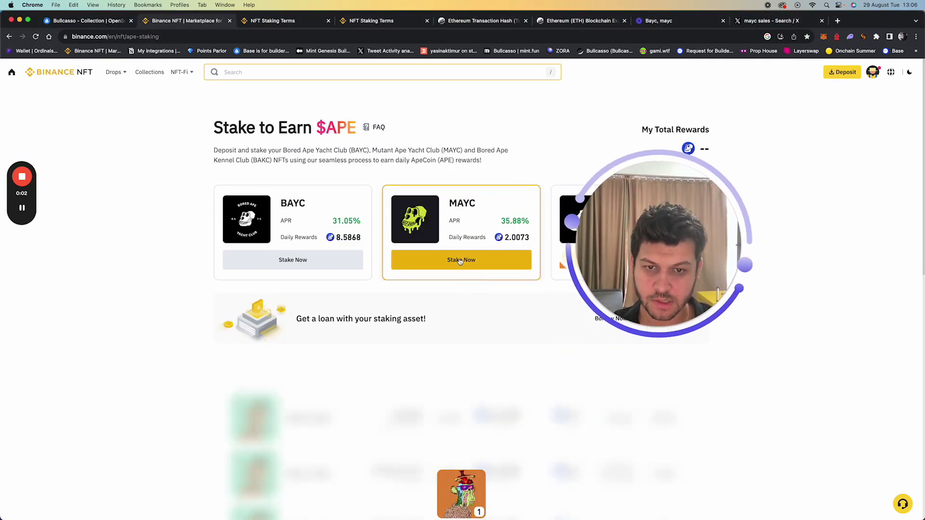
left_click(461, 260)
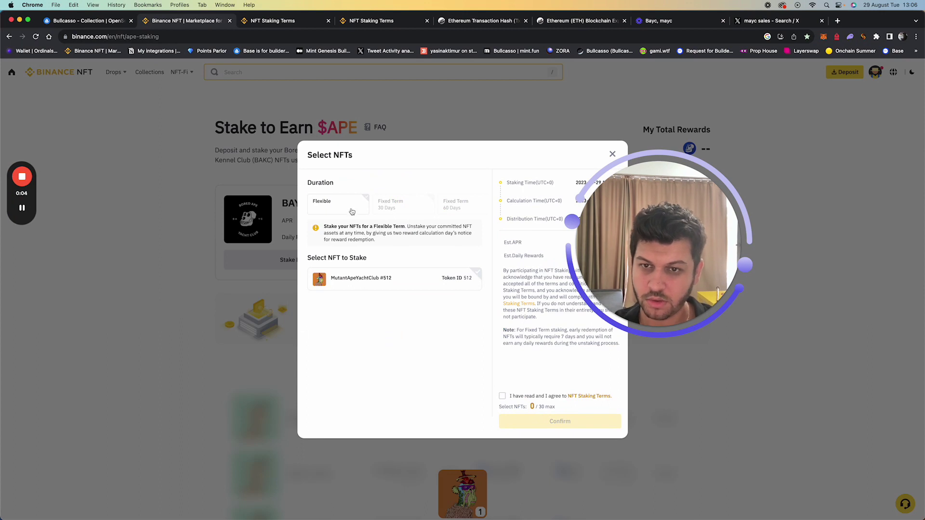
left_click(391, 276)
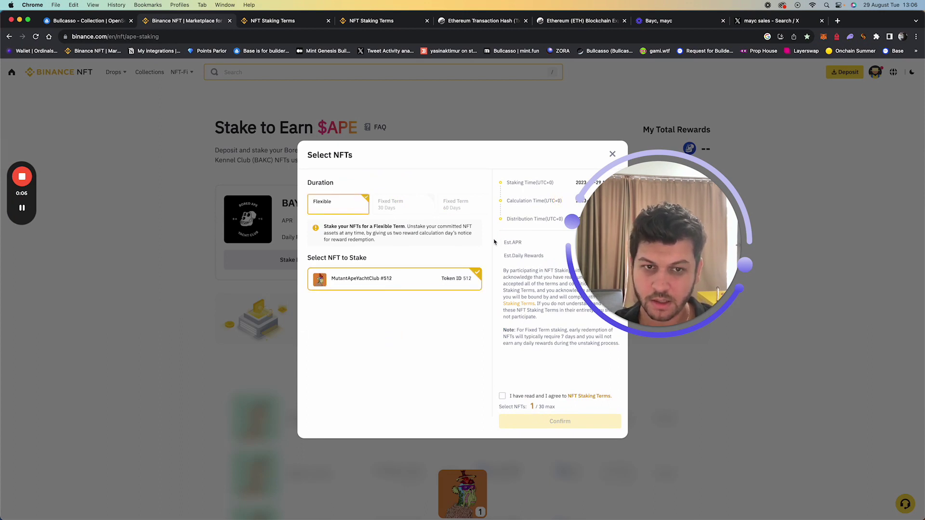
left_click_drag(650, 303, 705, 296)
left_click(502, 396)
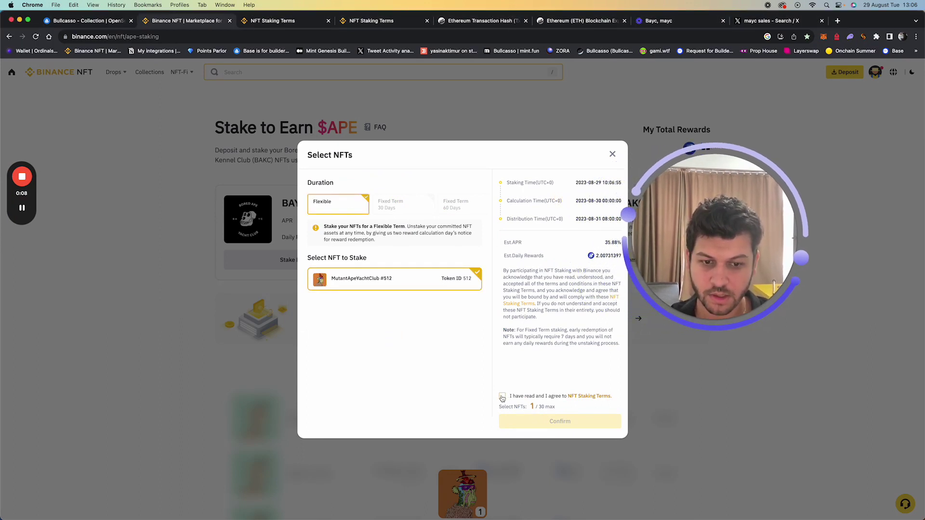
left_click(502, 396)
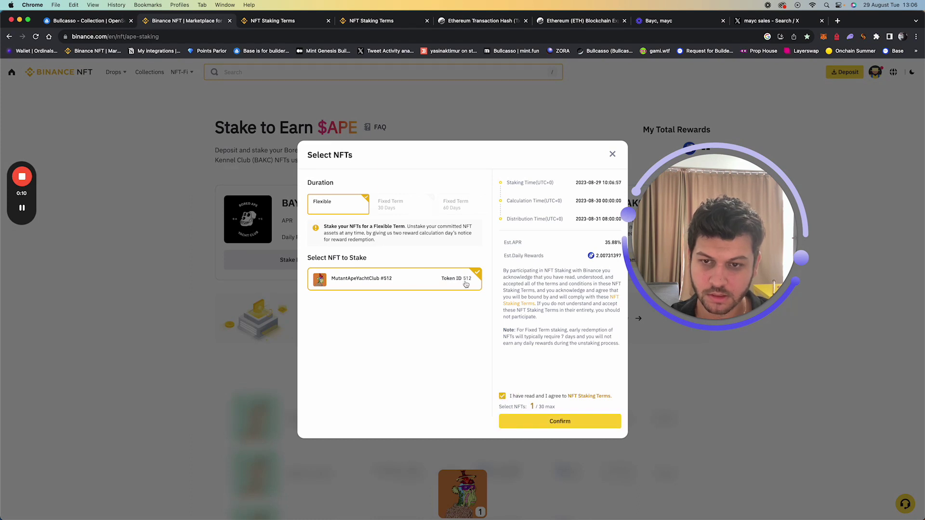
left_click_drag(715, 233, 766, 226)
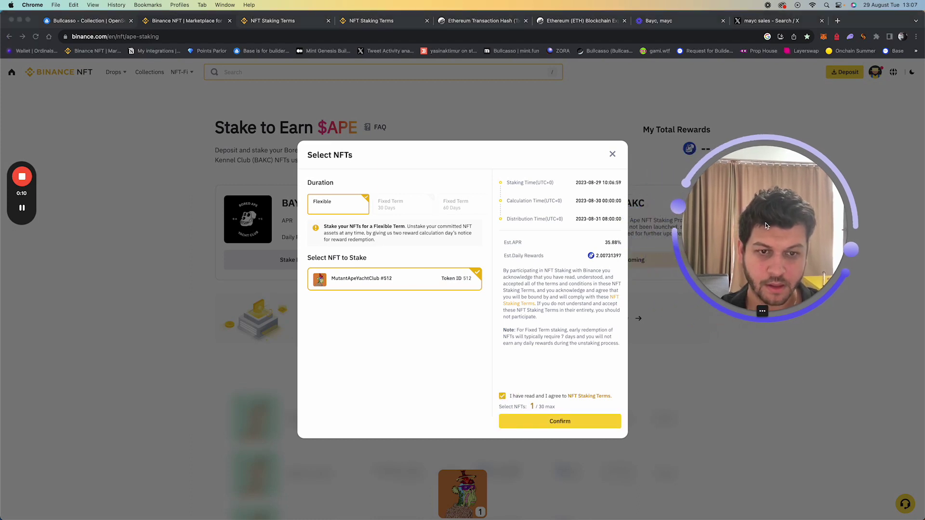
double_click(605, 255)
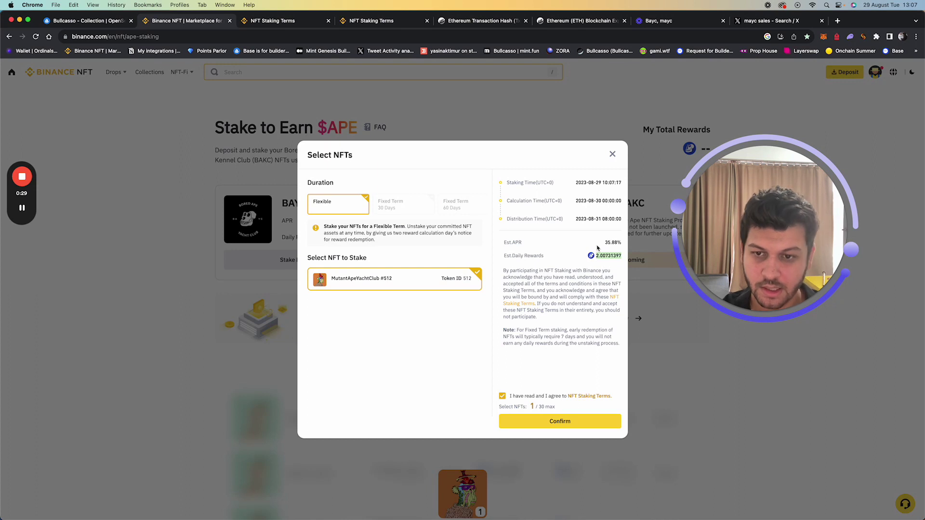
left_click(558, 424)
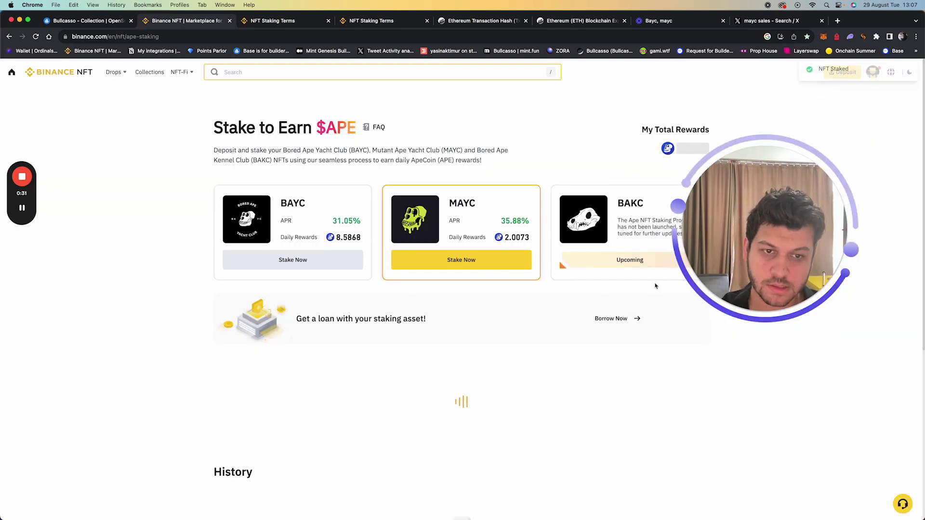
Examine the staked Mutant Ape's term, rewards and progress, and check the duration options offered for MAYC staking
scroll(412, 311, "down", 2)
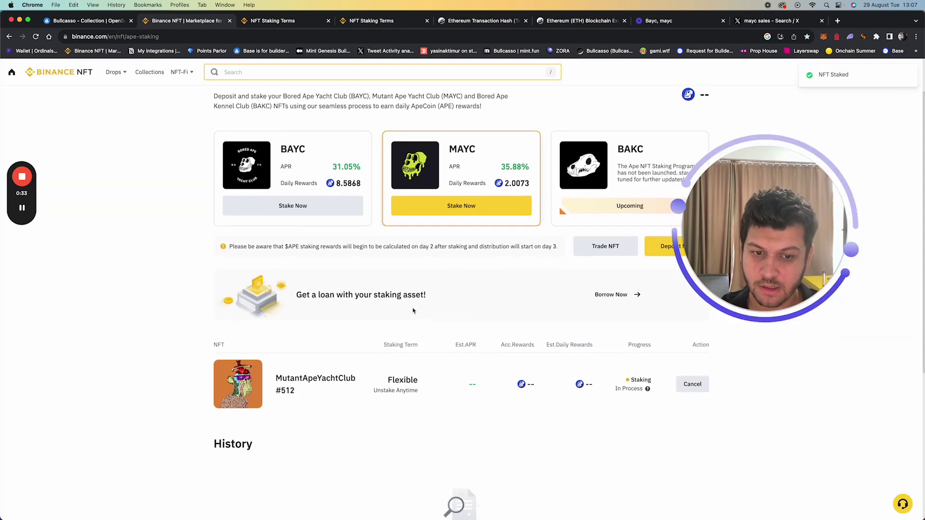
scroll(413, 311, "down", 2)
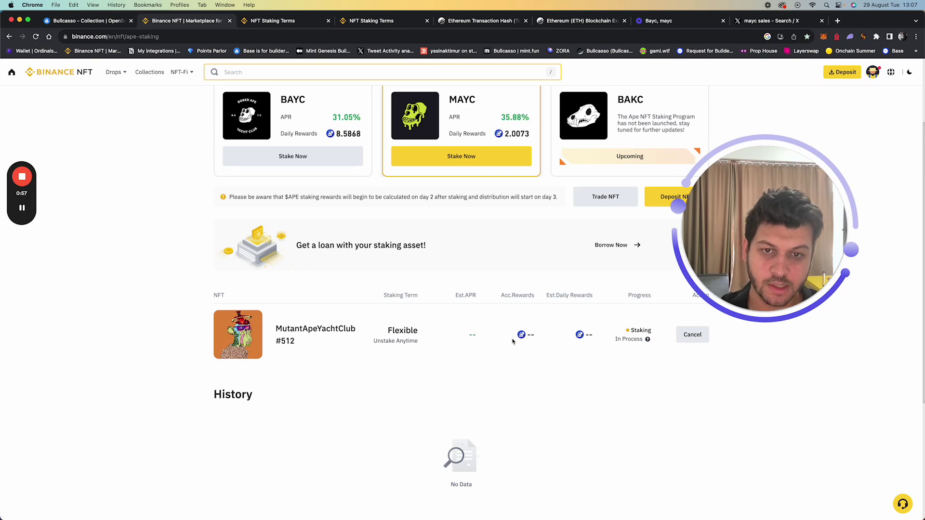
scroll(499, 325, "up", 1)
left_click(463, 176)
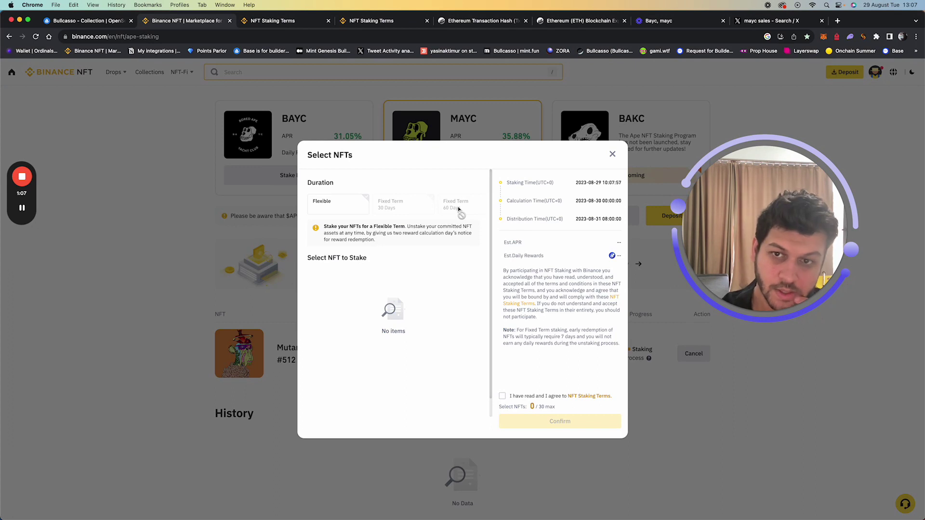
scroll(329, 211, "down", 1)
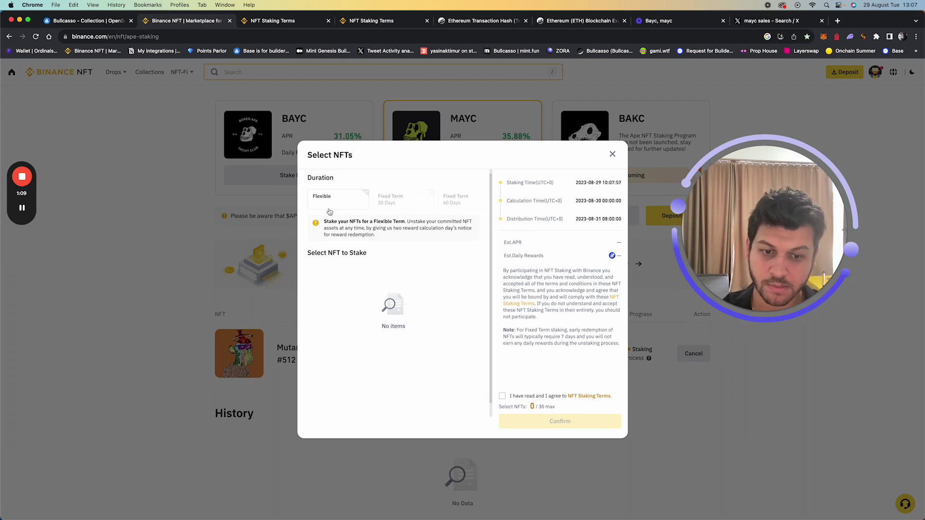
left_click(610, 155)
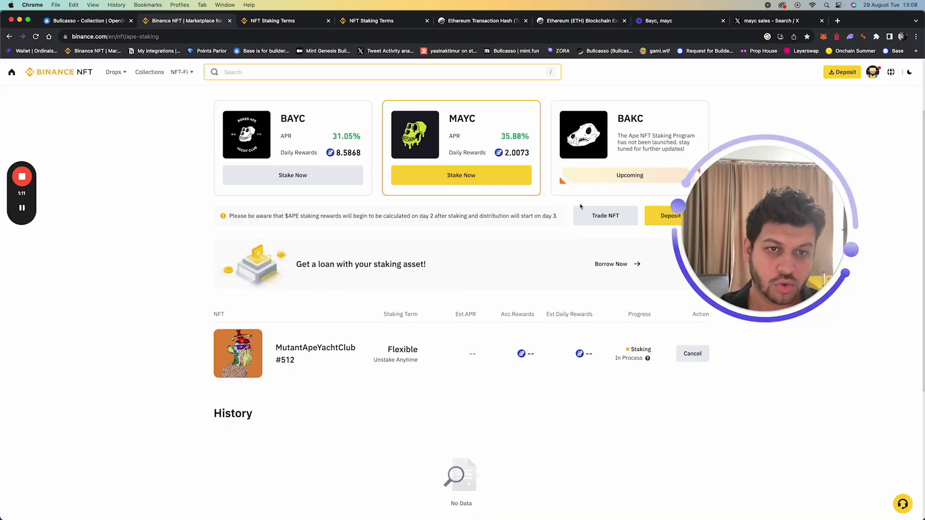
left_click_drag(864, 241, 589, 224)
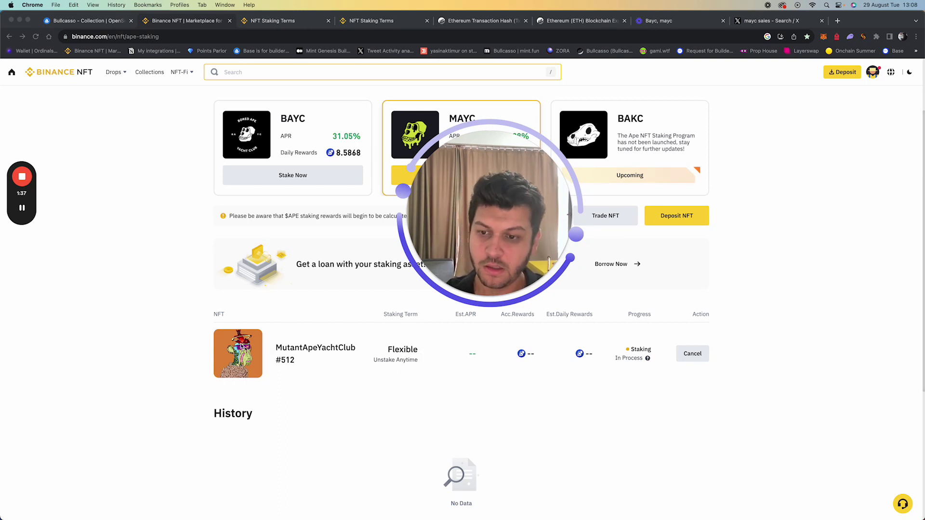
double_click(401, 350)
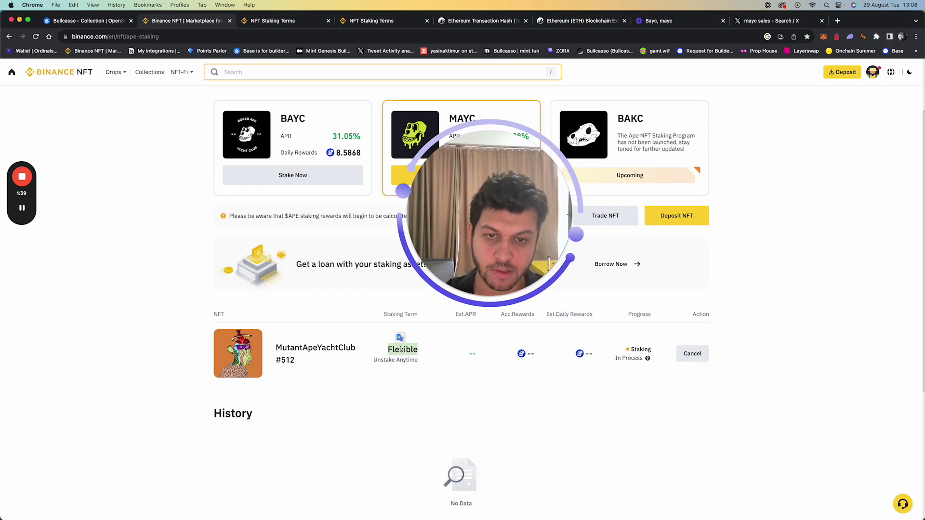
left_click(385, 379)
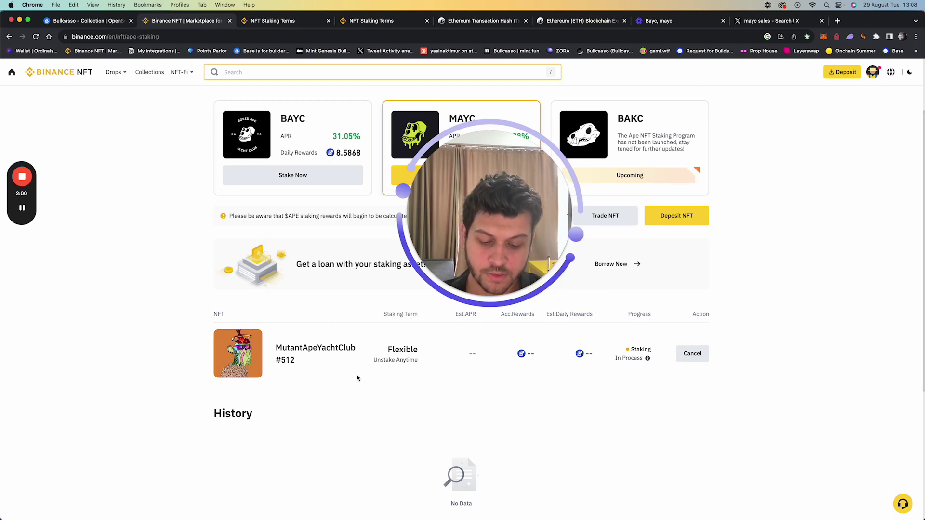
Search the web for "rainbow bitcoin chart" in a new tab
key("super+t")
type("ra")
key("BackSpace")
key("BackSpace")
type("rainbow cha")
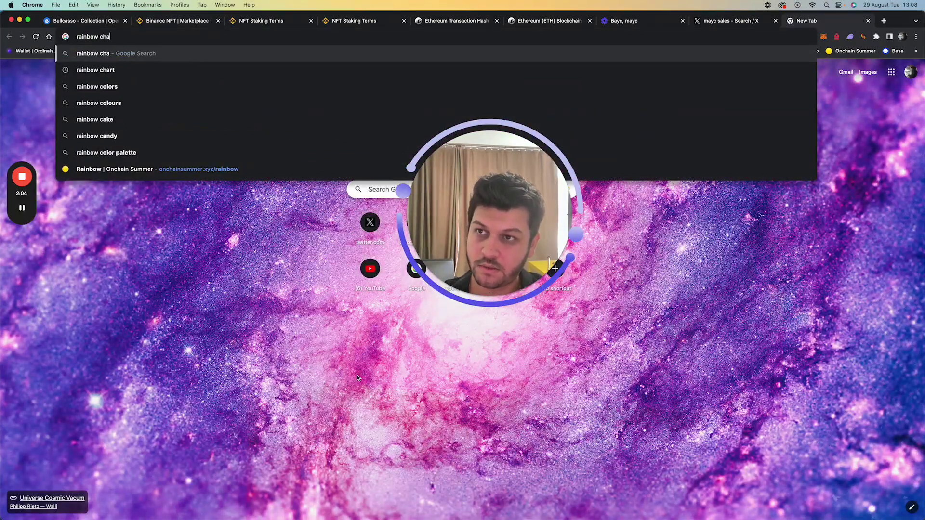
type("rt")
key("BackSpace")
type("d")
key("Return")
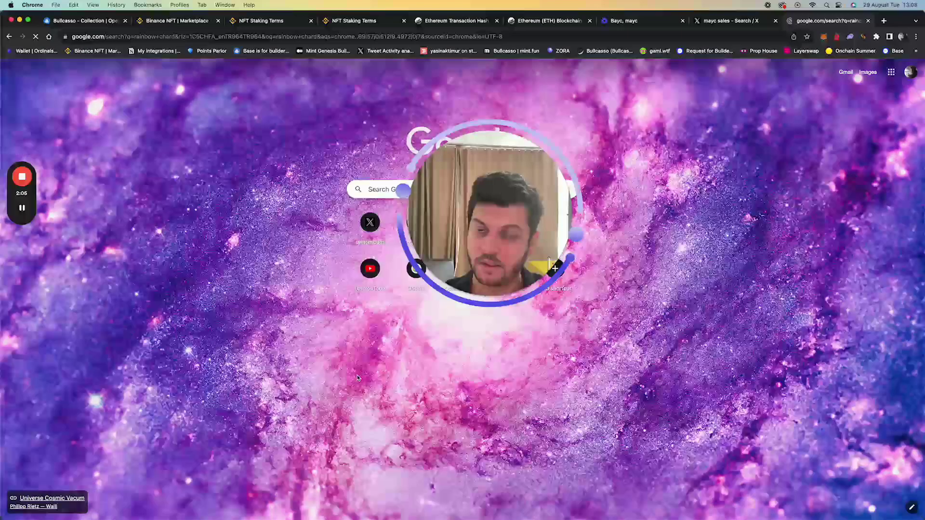
double_click(190, 79)
type("bitcoin chart")
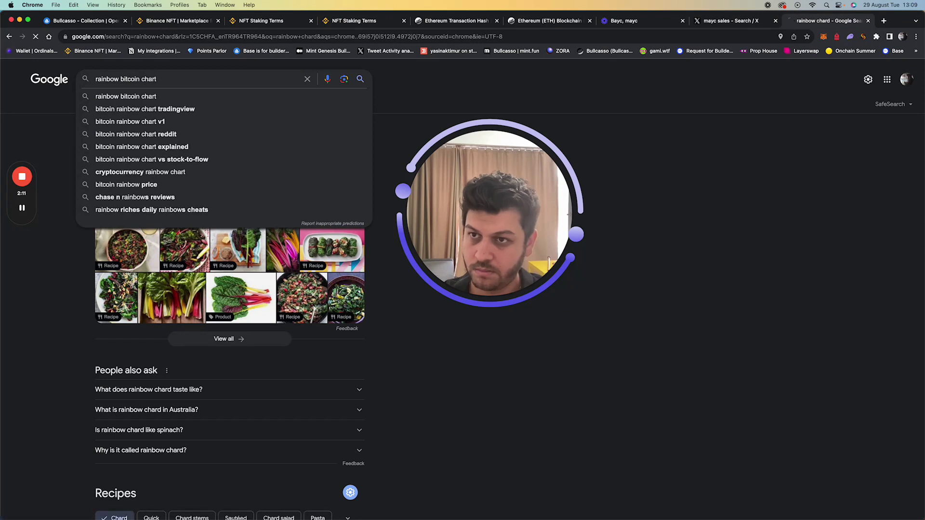
key("Return")
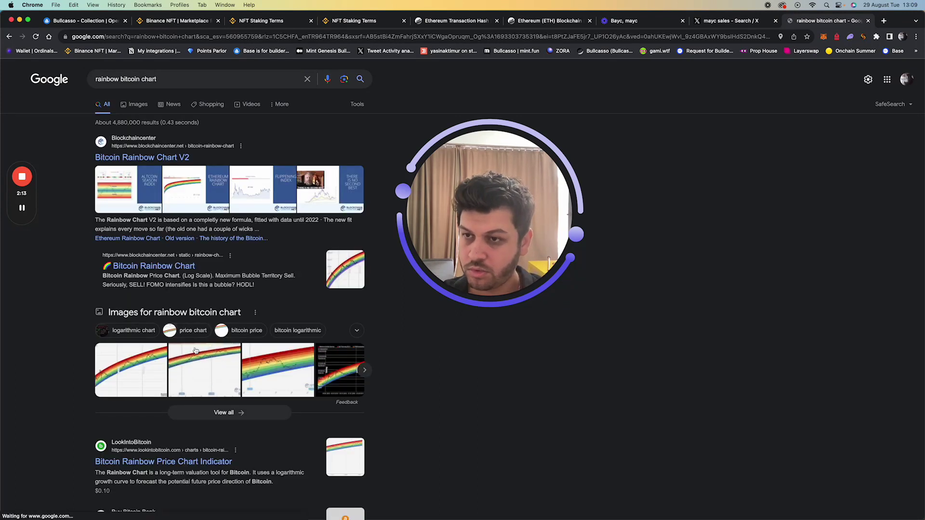
Open Blockchaincenter's Bitcoin Rainbow Chart and examine the price curve against its colour bands and halving dates
left_click(295, 170)
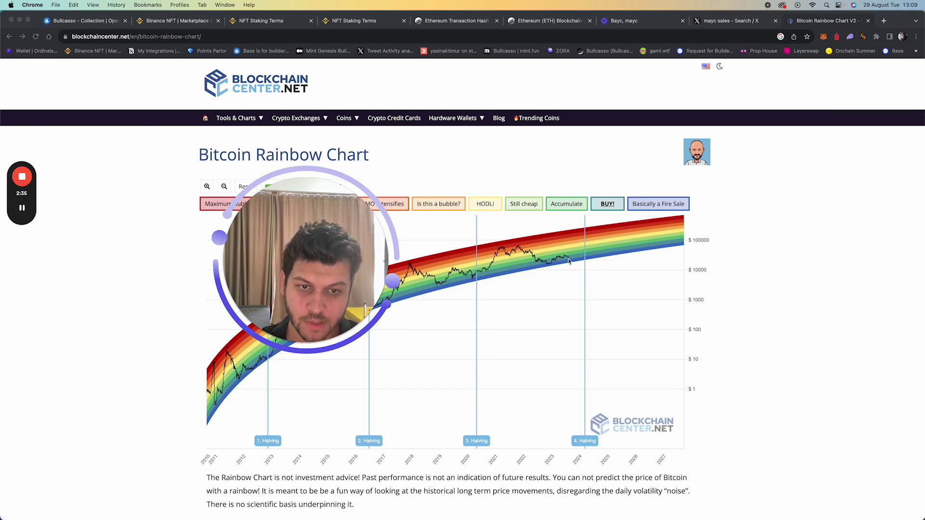
left_click_drag(350, 267, 728, 241)
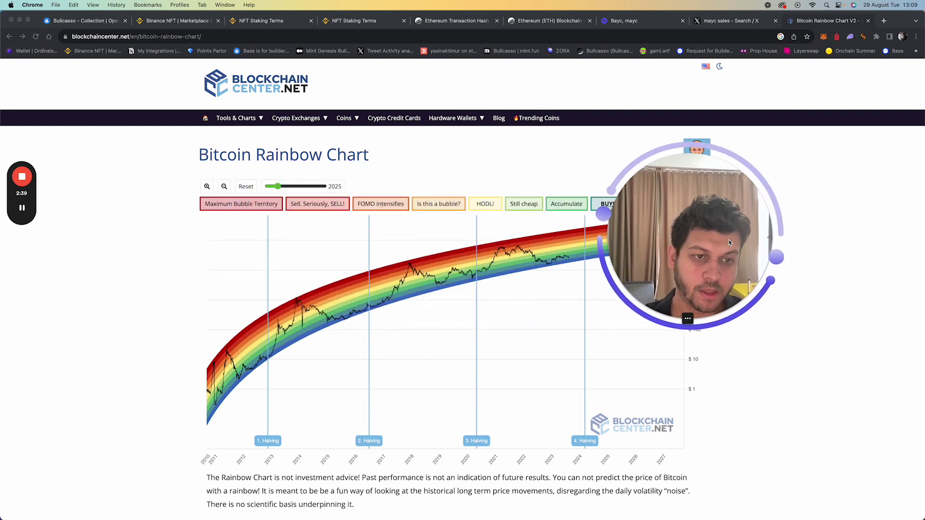
left_click(126, 290)
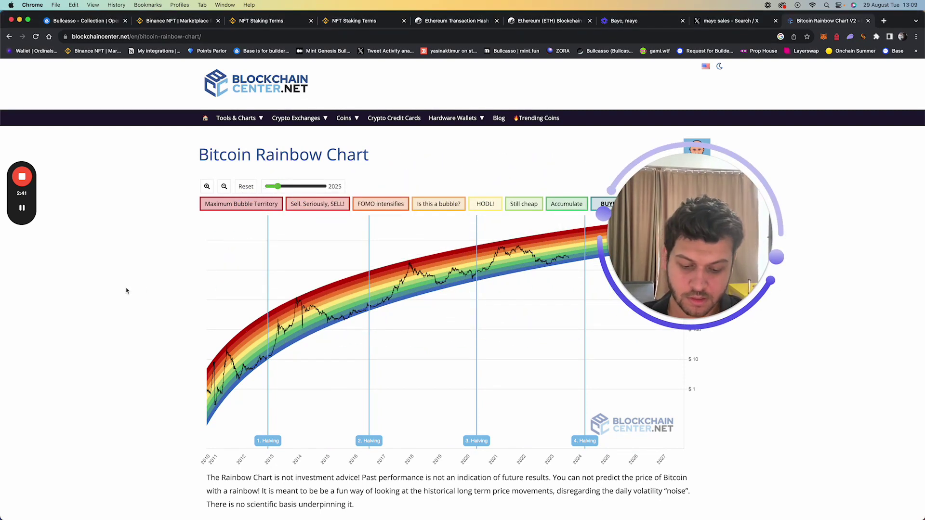
Search the web for "yugalabs blizzard" in a new tab and open the Cointelegraph article on the former Activision Blizzard executive
key("cmd+t")
type("yugalabs blizzard")
key("Return")
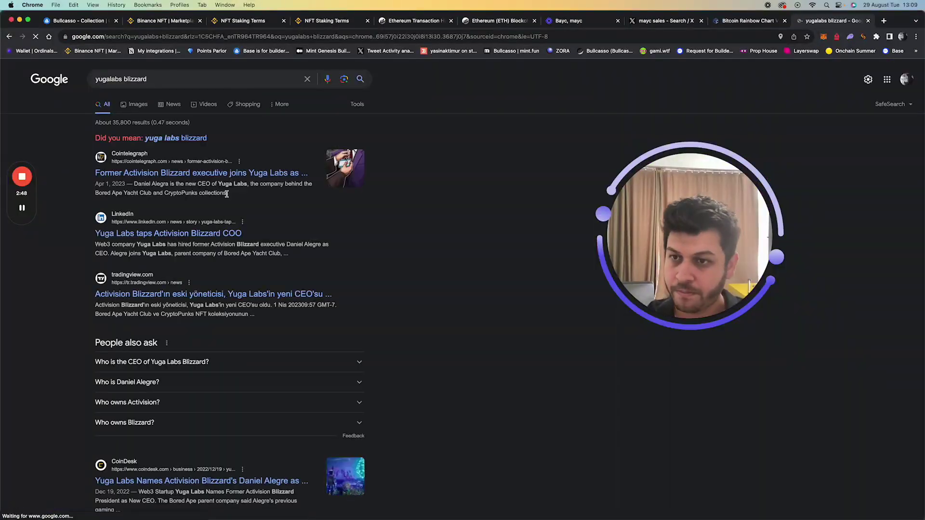
left_click(236, 176)
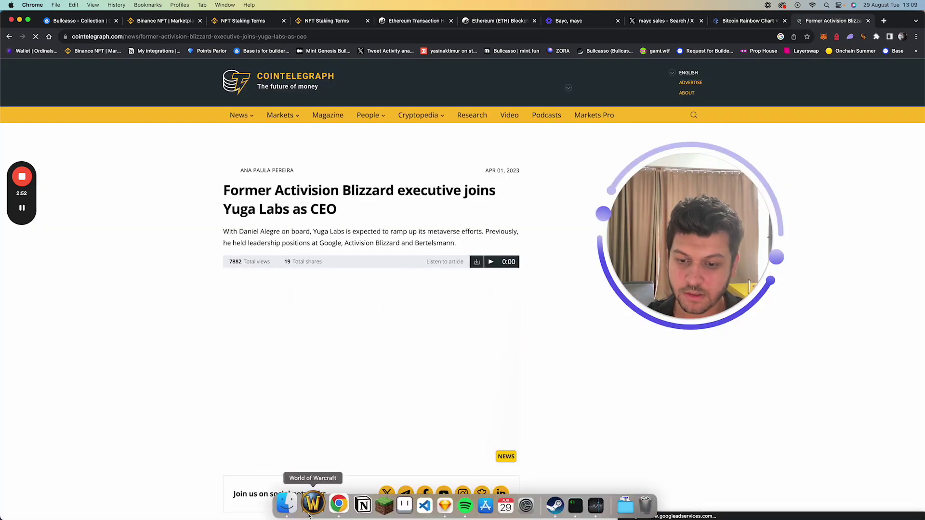
Read the Cointelegraph article about Yuga Labs' new CEO, including the embedded announcement post
scroll(167, 323, "down", 1)
scroll(168, 323, "down", 1)
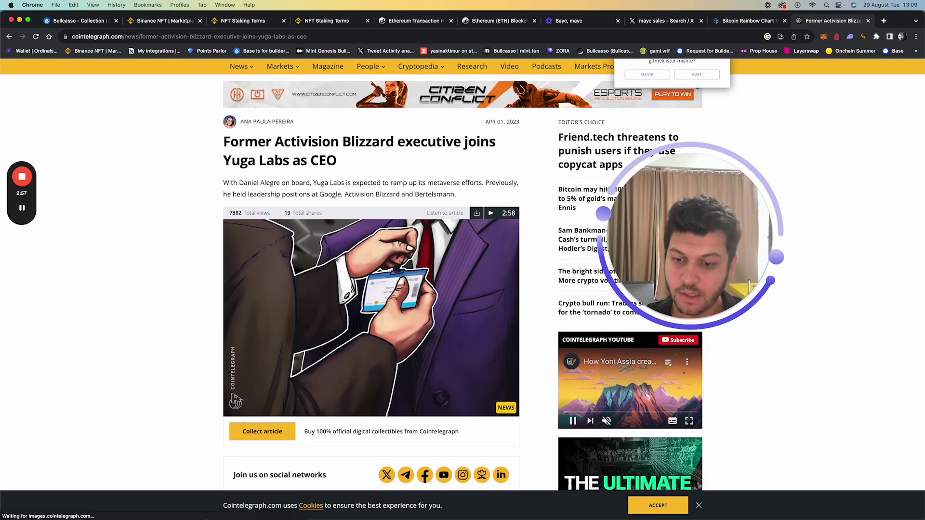
scroll(144, 286, "down", 1)
scroll(144, 285, "down", 3)
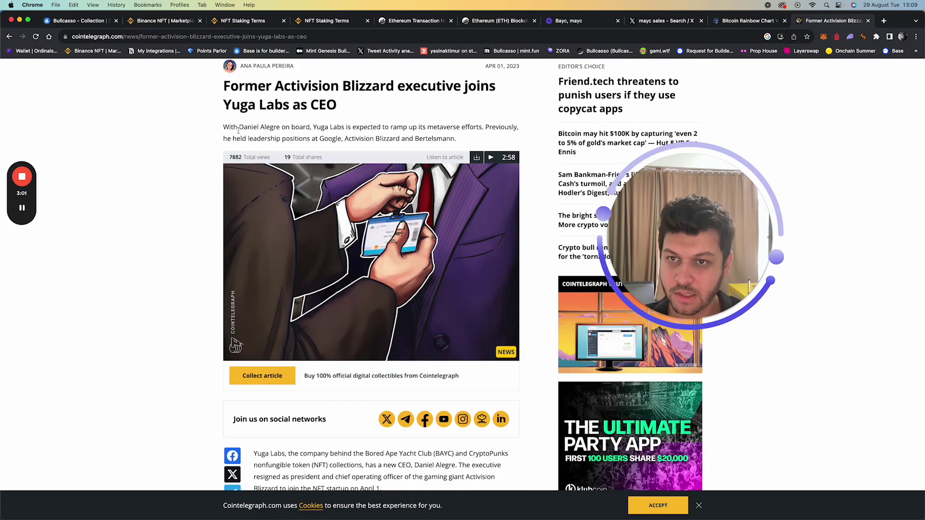
scroll(249, 135, "up", 1)
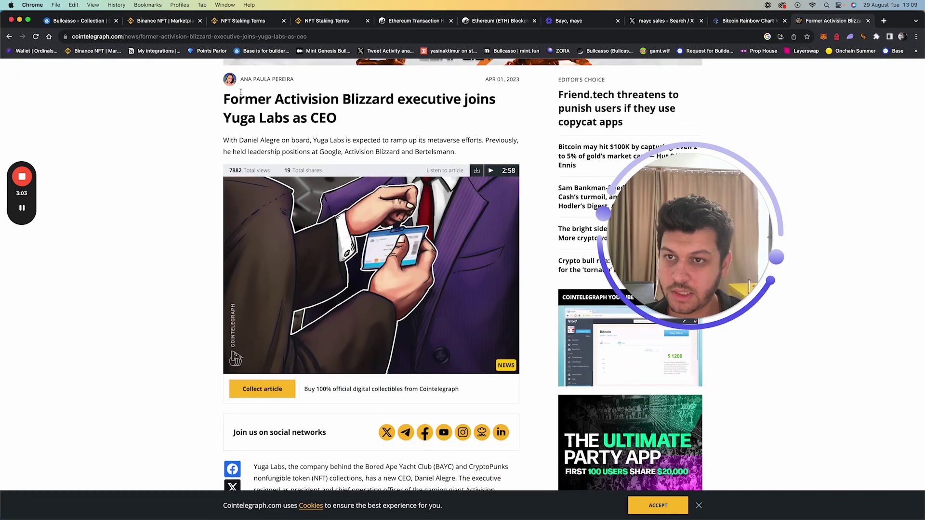
scroll(291, 140, "down", 1)
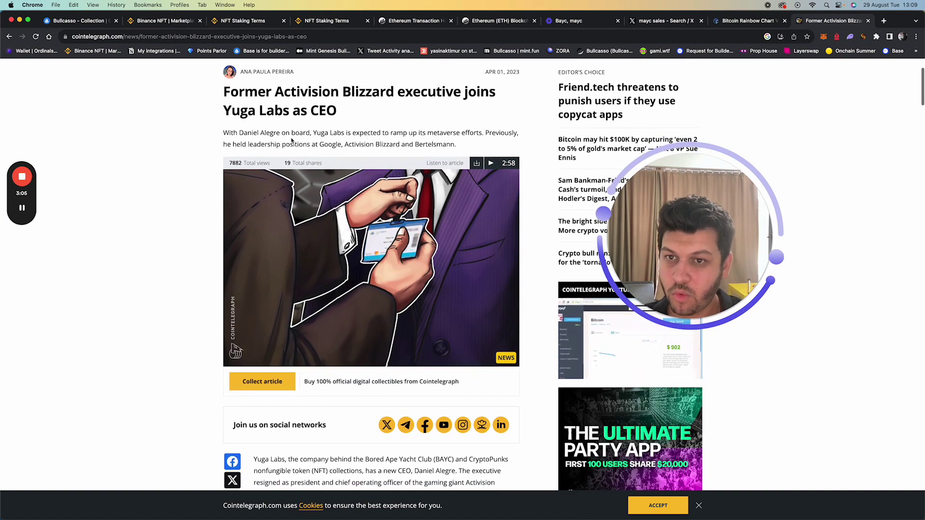
scroll(355, 199, "down", 5)
scroll(355, 199, "down", 3)
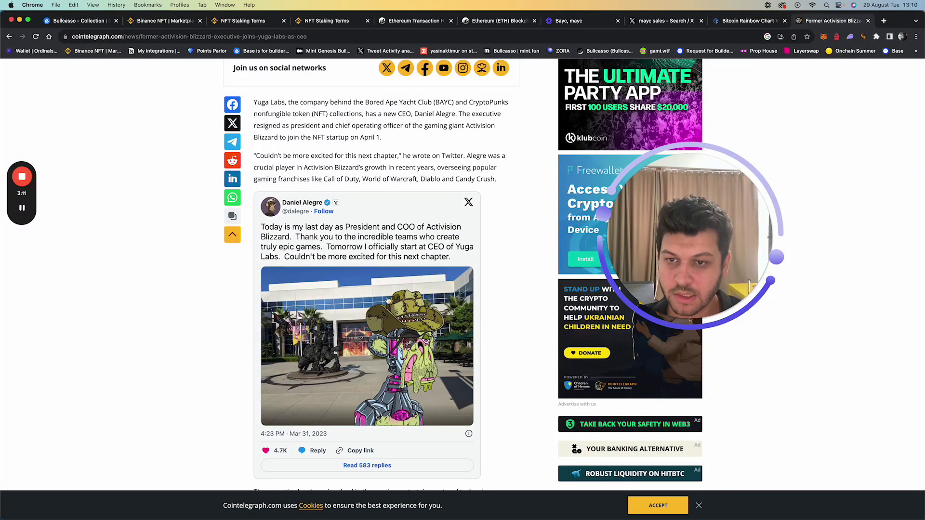
scroll(378, 249, "down", 1)
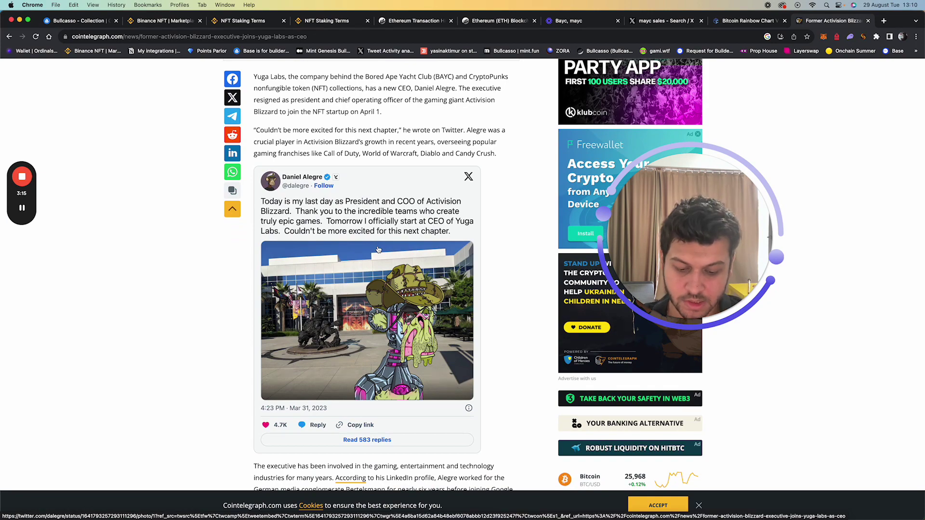
Search for "yuga labs game" images in a new tab and preview the Play to Earn image of the Otherside stress test
key("super+t")
type("yuga labs game")
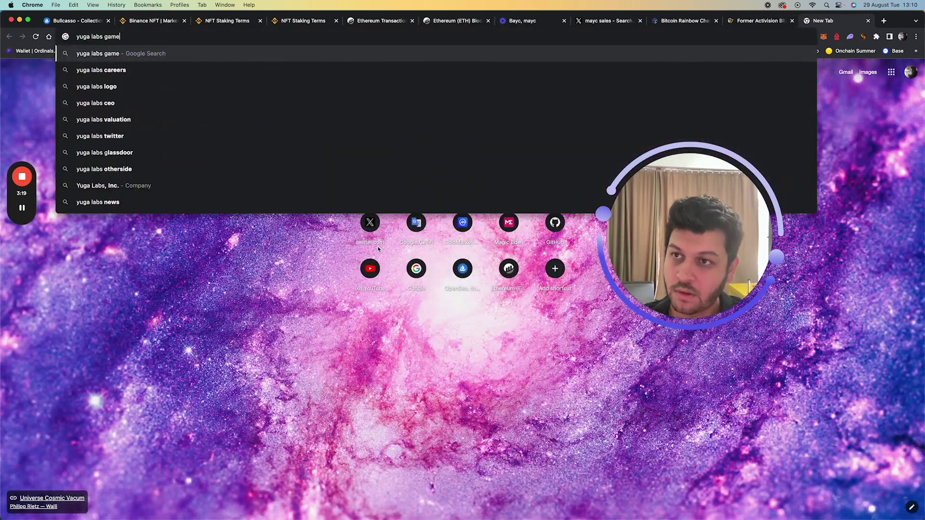
key("Return")
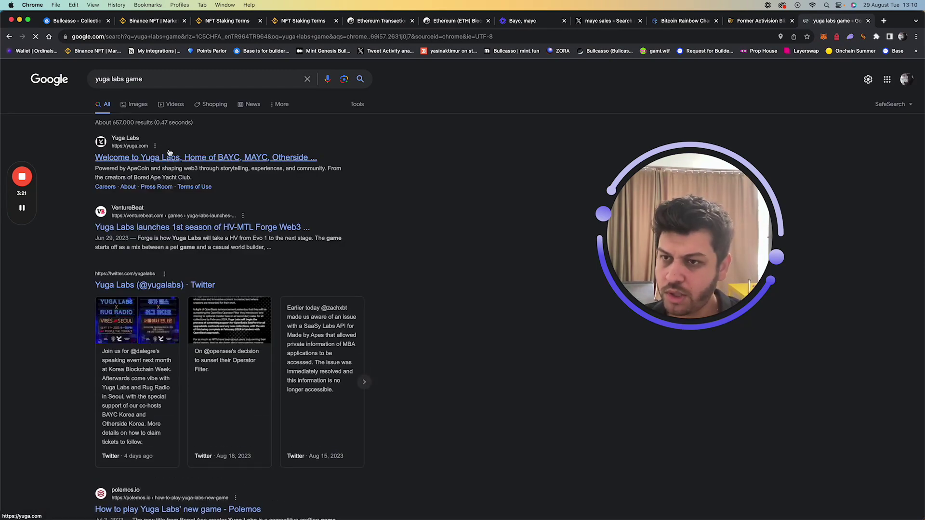
left_click(142, 110)
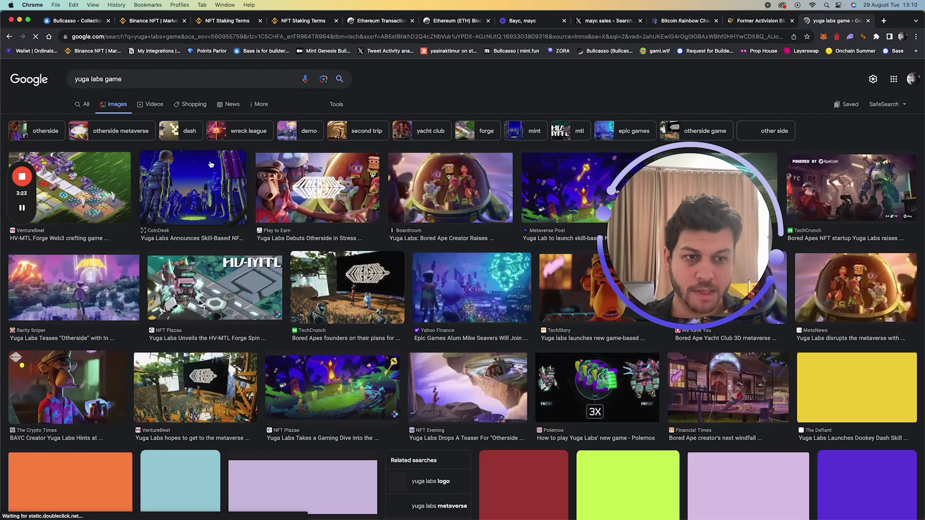
left_click(332, 185)
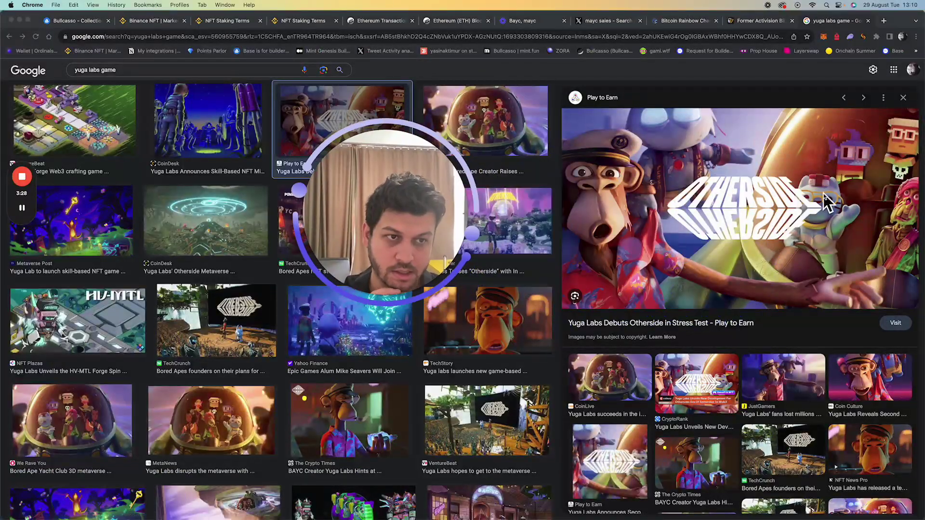
left_click_drag(372, 211, 602, 226)
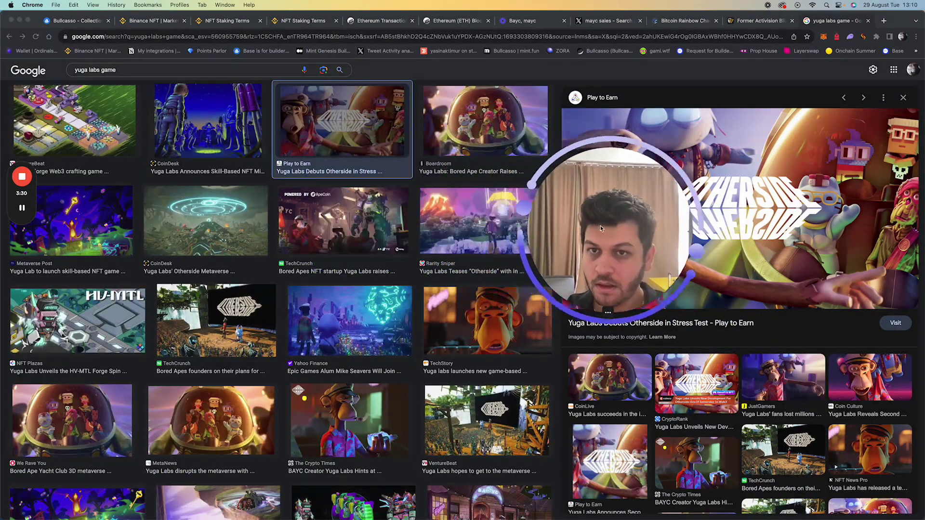